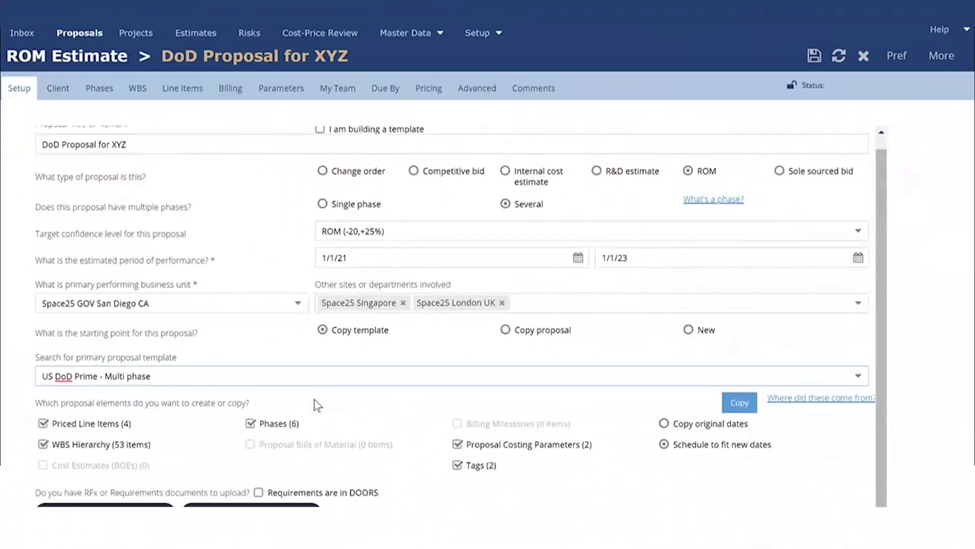
Step: Copy the template elements into the ROM Estimate proposal, then upload a requirements file into its list
{"action": "left_click", "coordinate": [737, 403]}
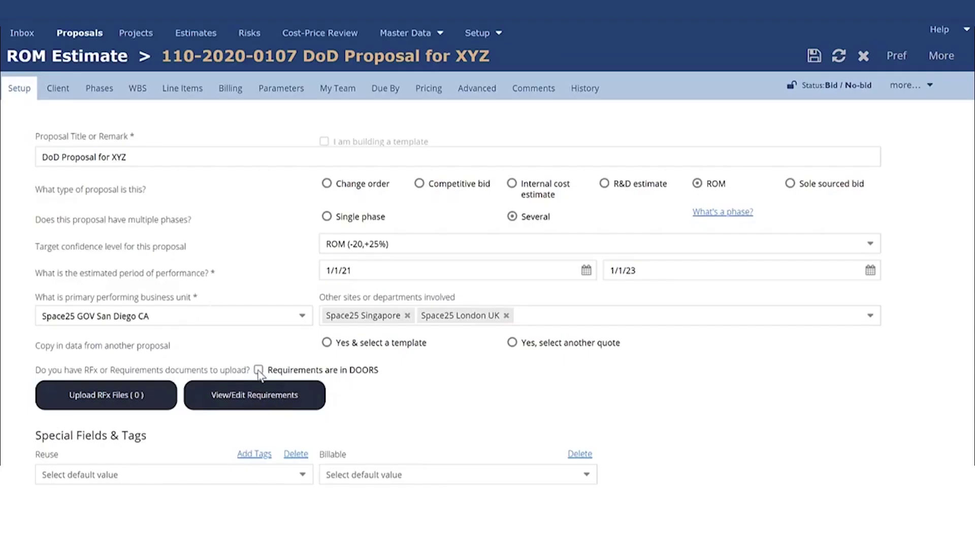
{"action": "left_click", "coordinate": [270, 396]}
{"action": "left_click", "coordinate": [878, 183]}
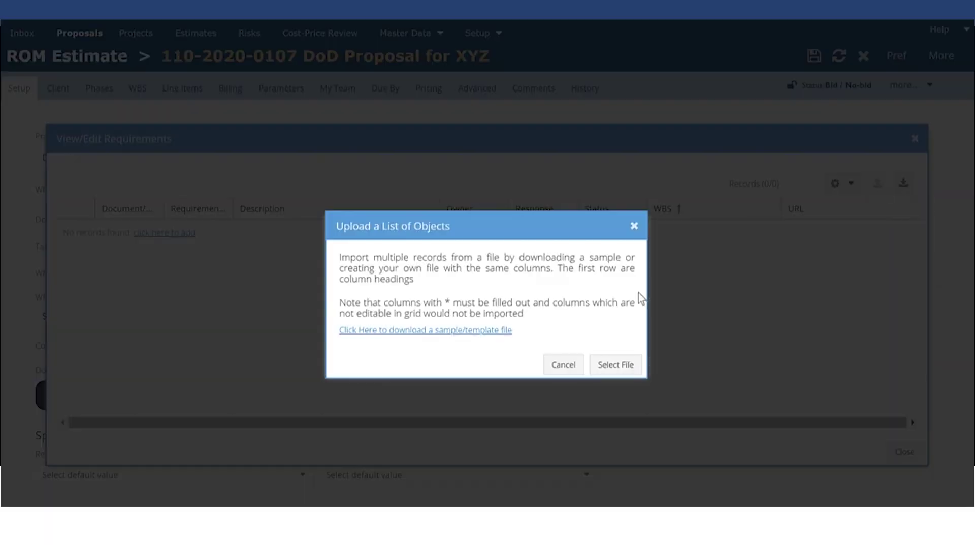
{"action": "left_click", "coordinate": [627, 367]}
{"action": "left_click", "coordinate": [325, 245]}
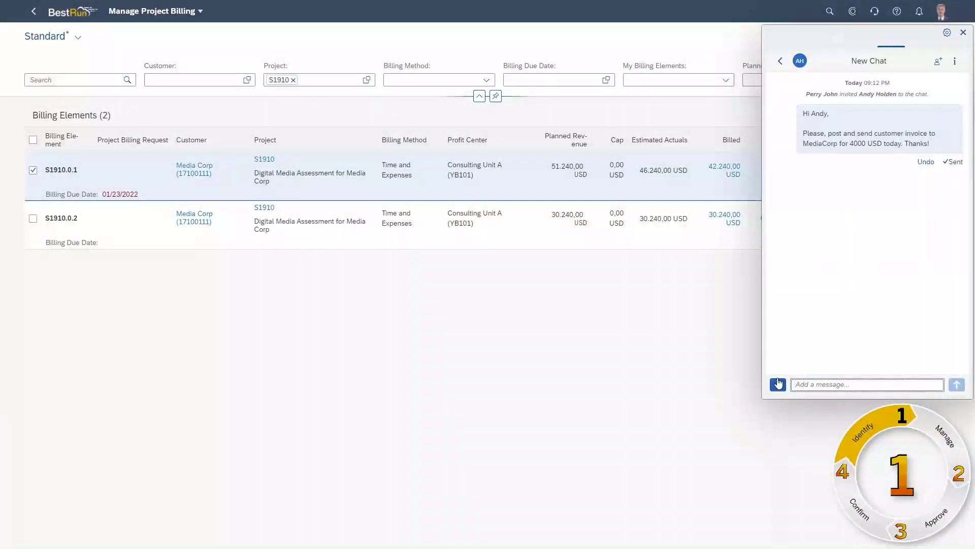
Step: Capture the S1910 billing table as a screenshot and attach it to the Media Corp invoicing chat
{"action": "left_click", "coordinate": [778, 384]}
{"action": "left_click", "coordinate": [821, 318]}
{"action": "left_click_drag", "start_coordinate": [18, 27], "coordinate": [973, 309]}
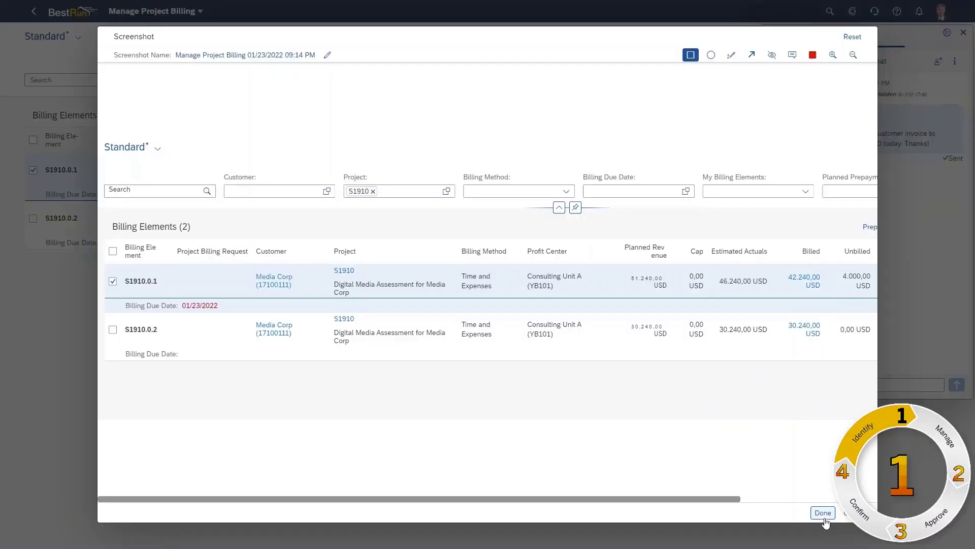
{"action": "left_click", "coordinate": [823, 513]}
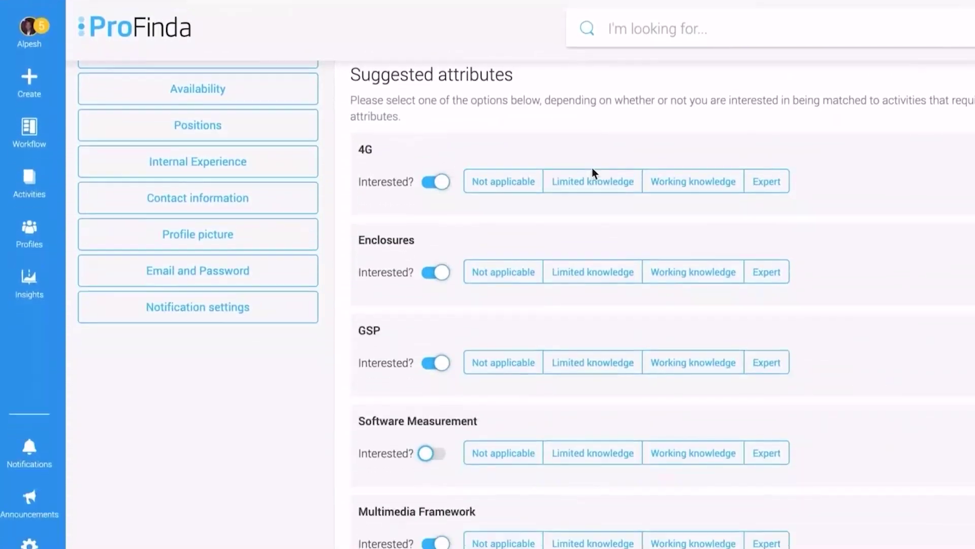
Step: Rate 4G and Software Measurement as working knowledge, flagging interest in Software Measurement
{"action": "left_click", "coordinate": [704, 176]}
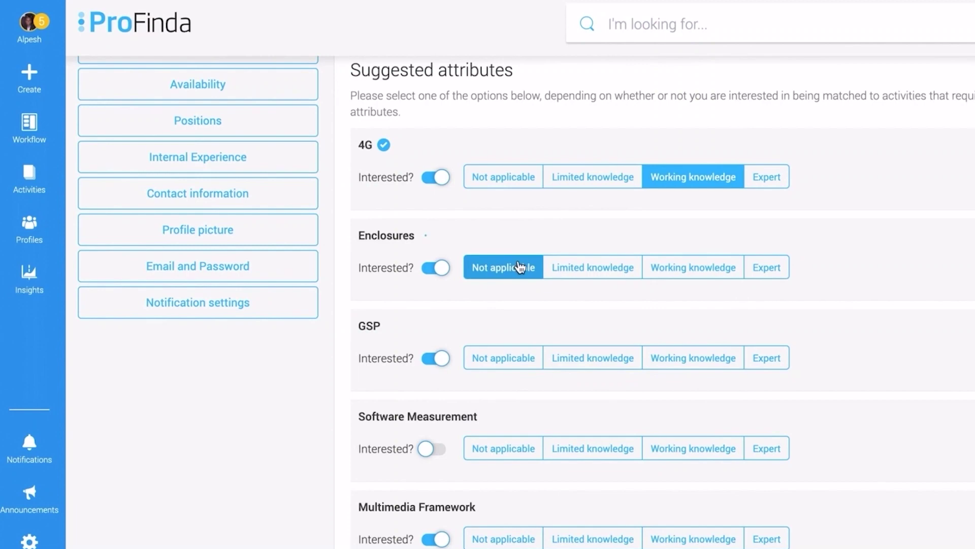
{"action": "left_click", "coordinate": [427, 449]}
{"action": "left_click", "coordinate": [694, 448]}
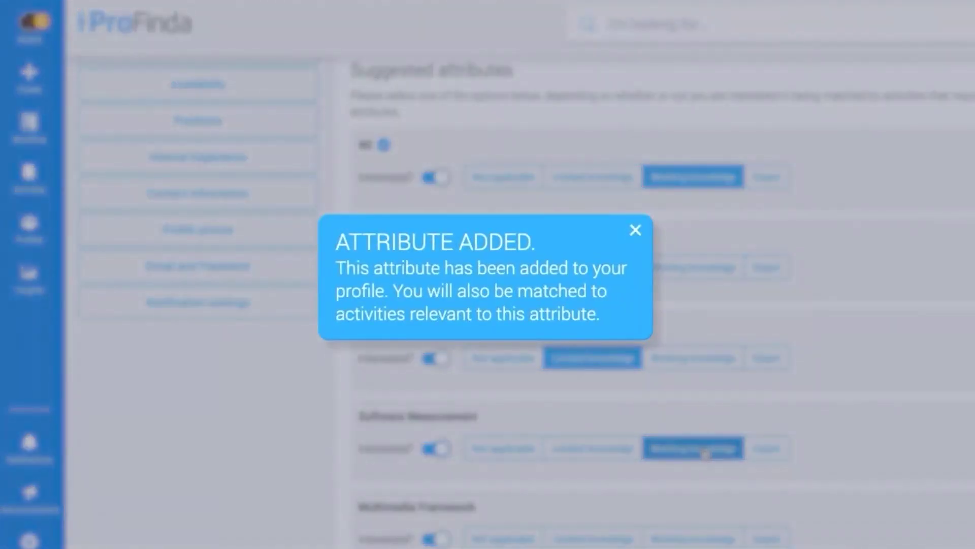